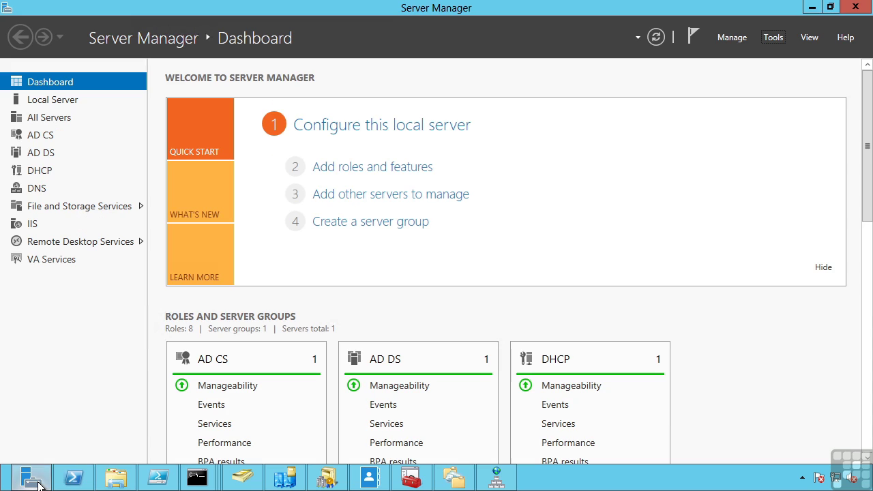
# - Look over the Server Manager tools list, and show the Desktops organizational unit in Active Directory Users and Computers
pyautogui.click(774, 41)
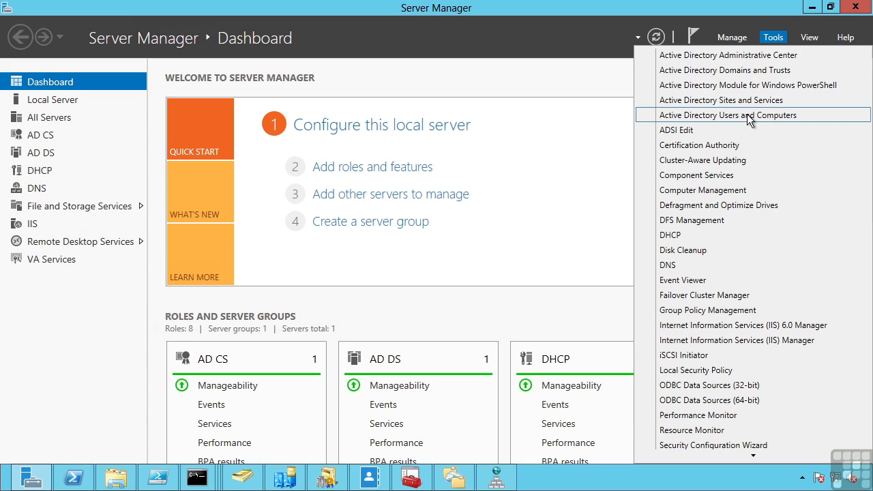
pyautogui.click(809, 10)
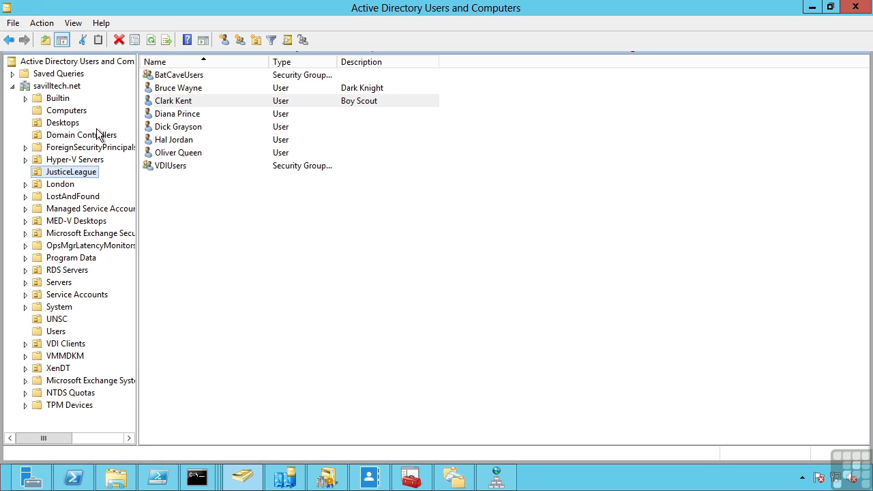
pyautogui.click(58, 126)
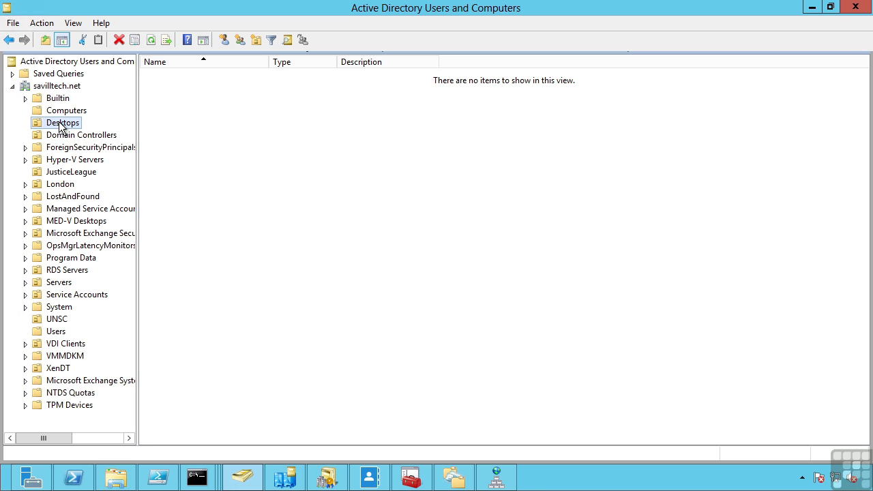
# - Switch to Active Directory Sites and Services and inspect the cost in the DEFAULTIPSITELINK properties under the IP transport, closing them without changes
pyautogui.click(286, 478)
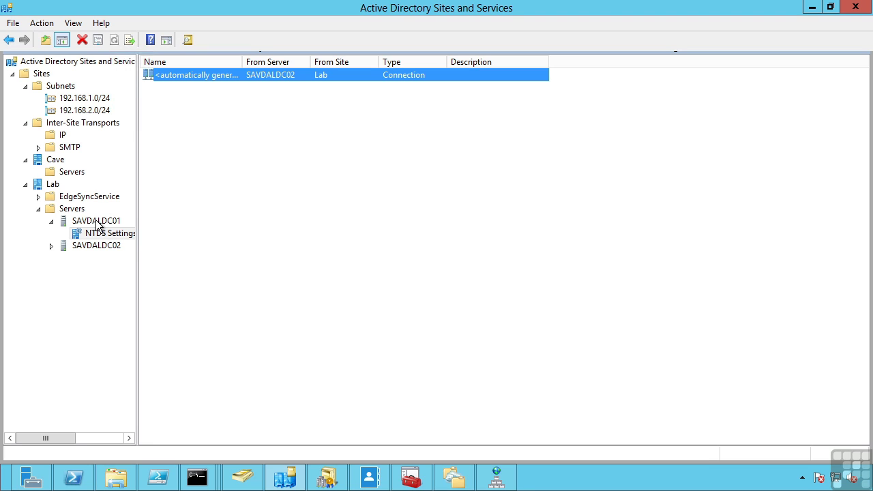
pyautogui.click(62, 135)
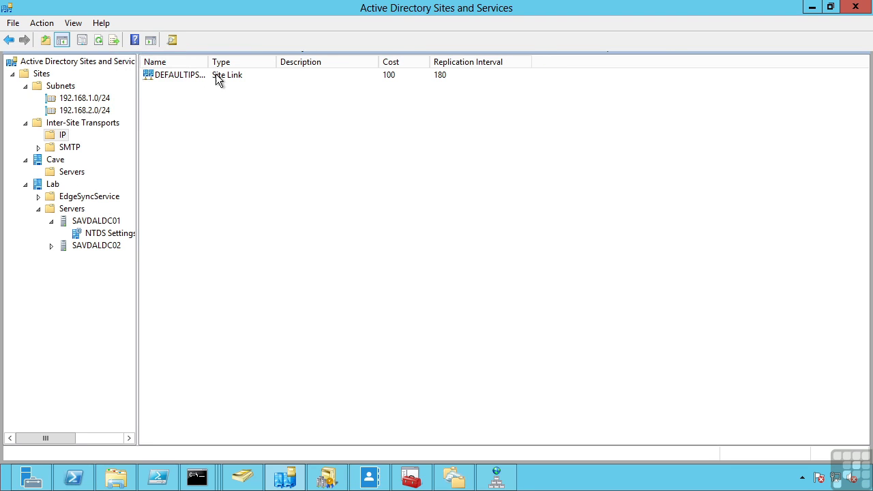
pyautogui.moveTo(208, 61); pyautogui.dragTo(287, 61)
pyautogui.rightClick(196, 75)
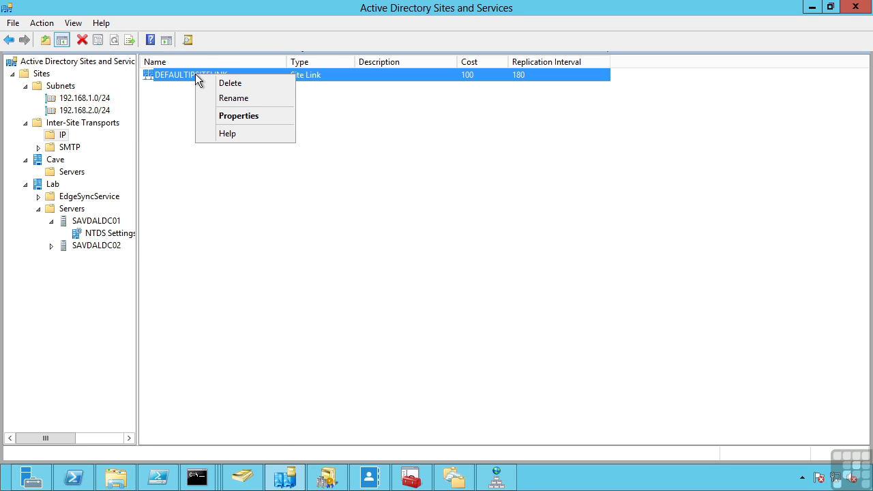
pyautogui.click(225, 117)
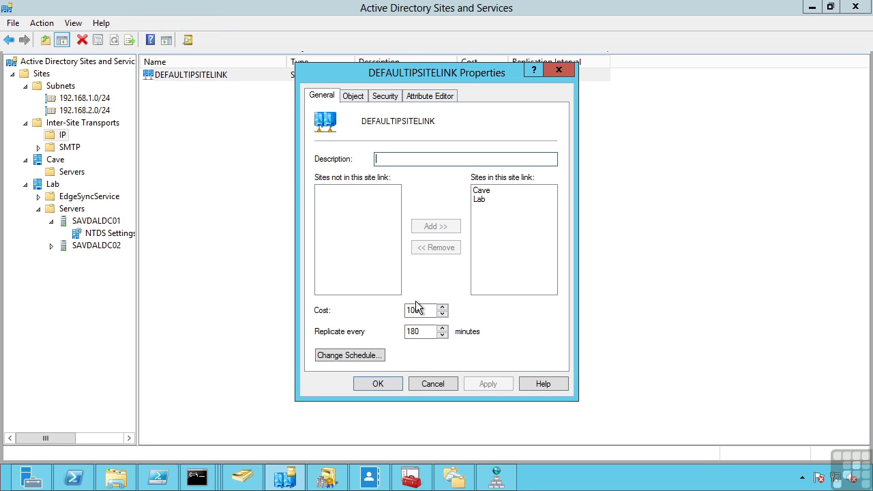
pyautogui.moveTo(423, 310); pyautogui.dragTo(397, 314)
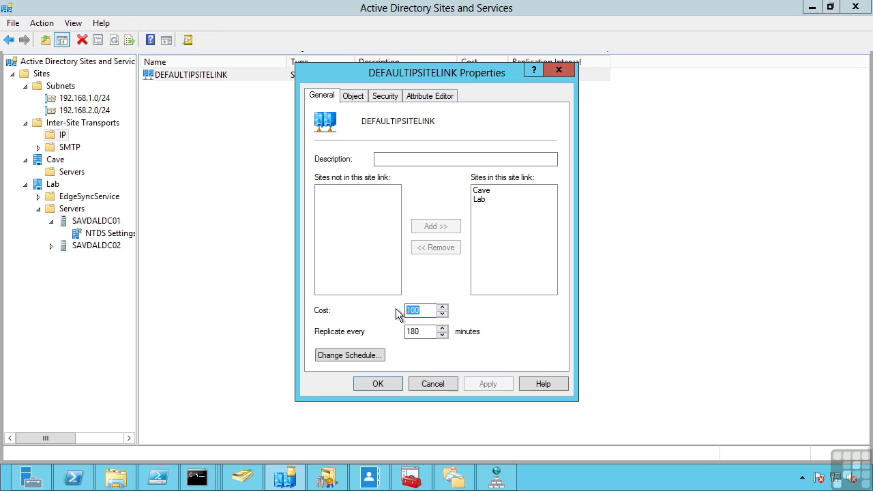
pyautogui.click(433, 384)
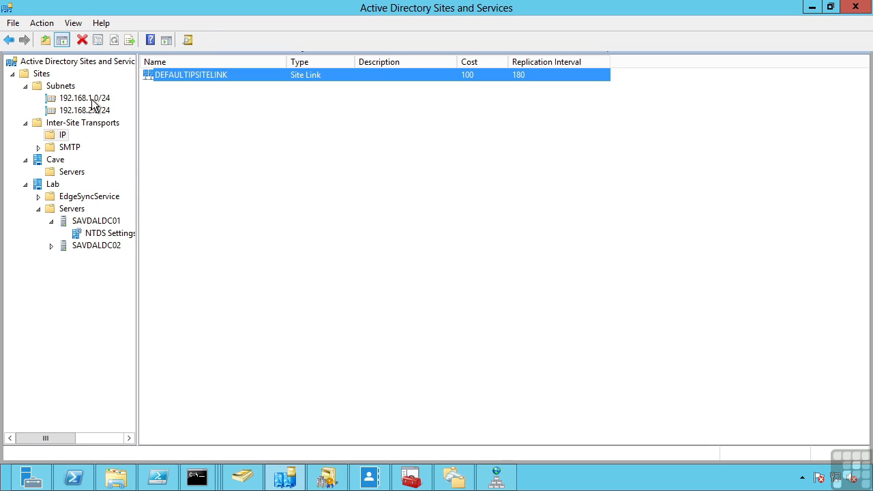
# - View the list of subnets, and check the Global Catalog option in the NTDS Settings properties of SAVDALDC01 without changing it
pyautogui.click(67, 88)
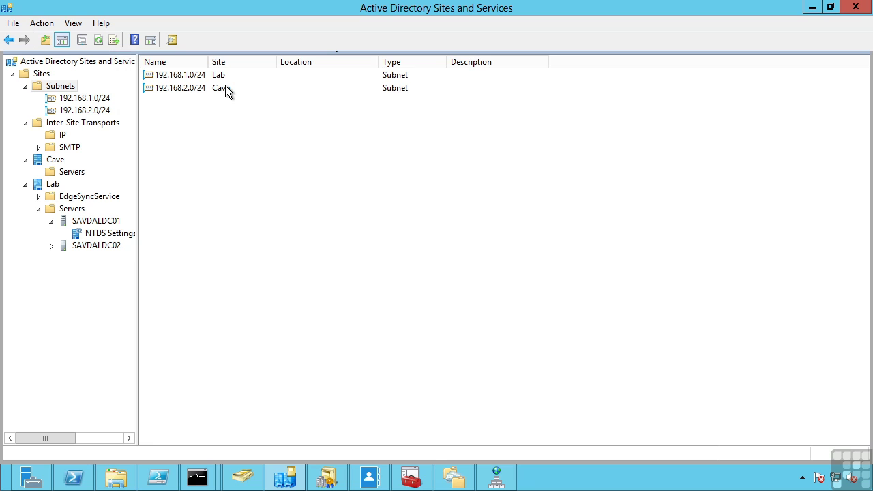
pyautogui.click(102, 233)
pyautogui.rightClick(101, 233)
pyautogui.click(142, 375)
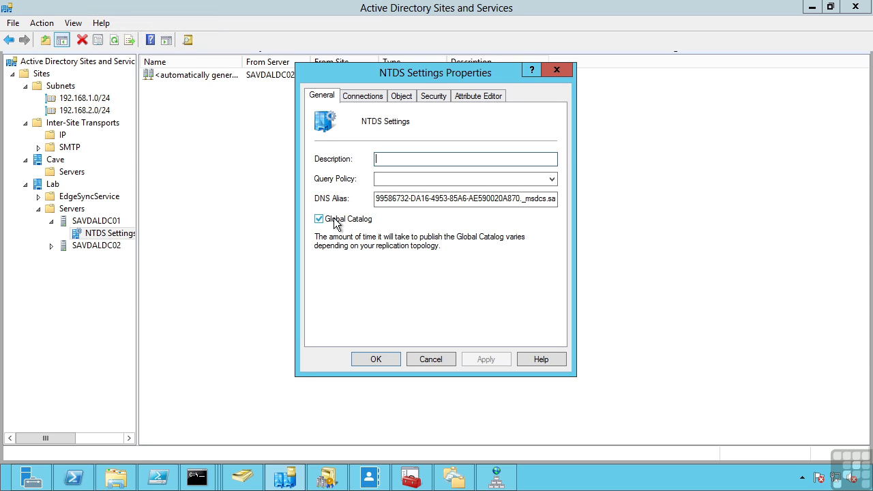
pyautogui.click(432, 360)
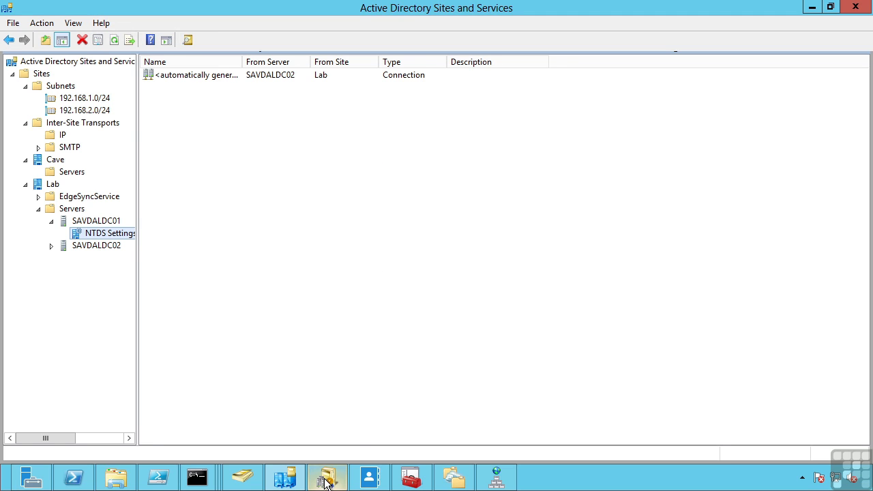
# - Switch to Active Directory Domains and Trusts and view savilltech.net's trusts and the New Trust Wizard's trust name page, closing both without creating a trust
pyautogui.click(327, 478)
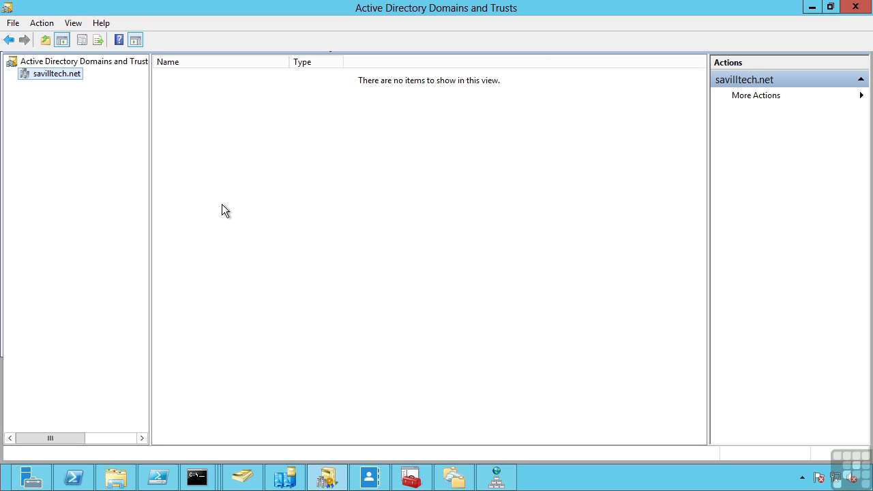
pyautogui.rightClick(60, 76)
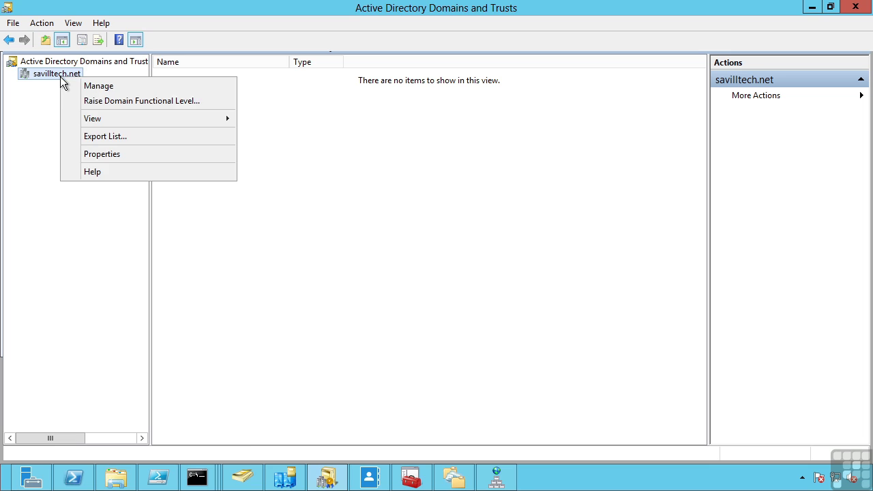
pyautogui.click(105, 153)
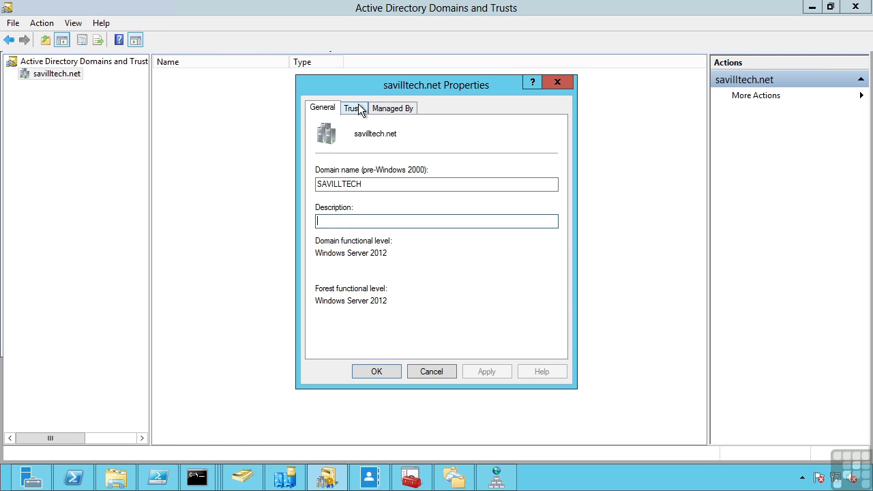
pyautogui.click(354, 108)
pyautogui.click(368, 346)
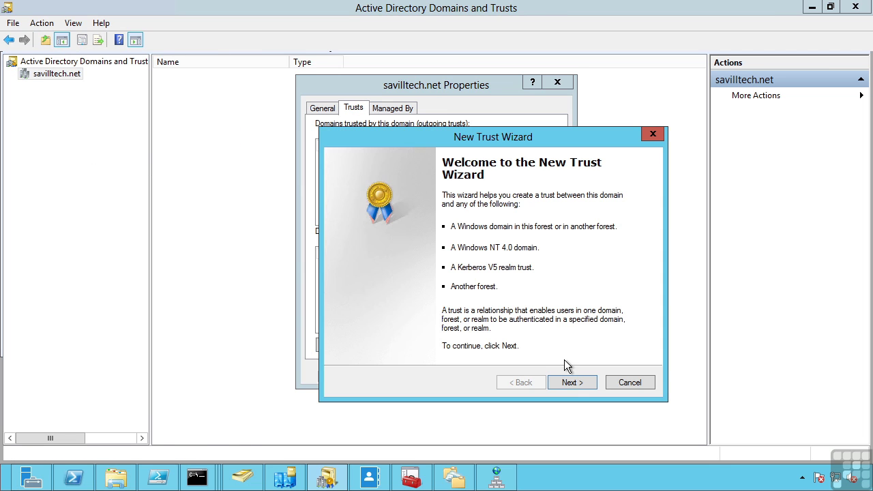
pyautogui.click(572, 386)
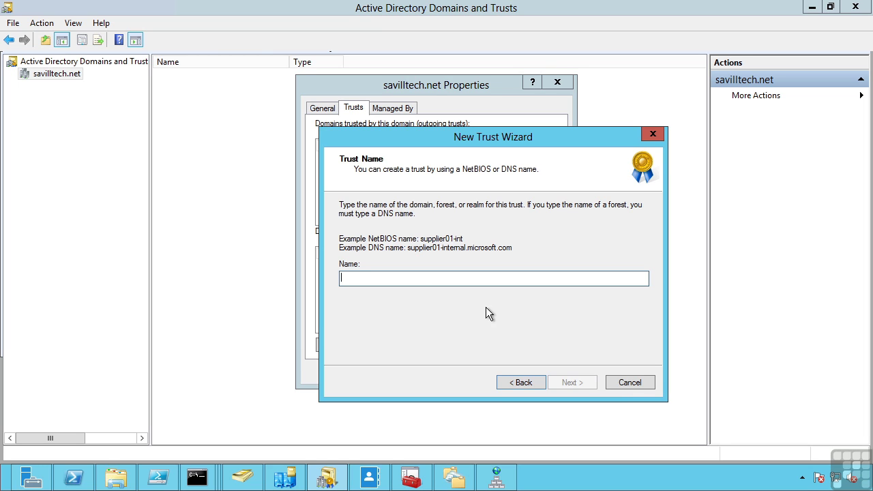
pyautogui.click(640, 385)
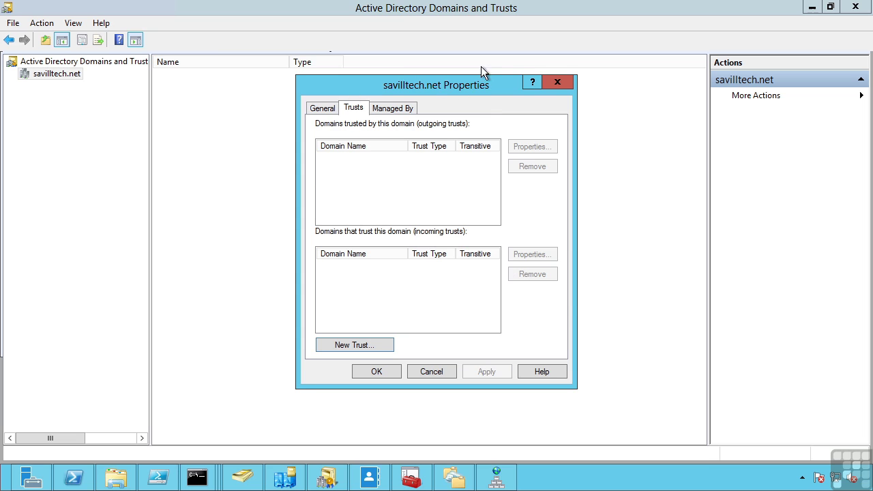
pyautogui.click(560, 82)
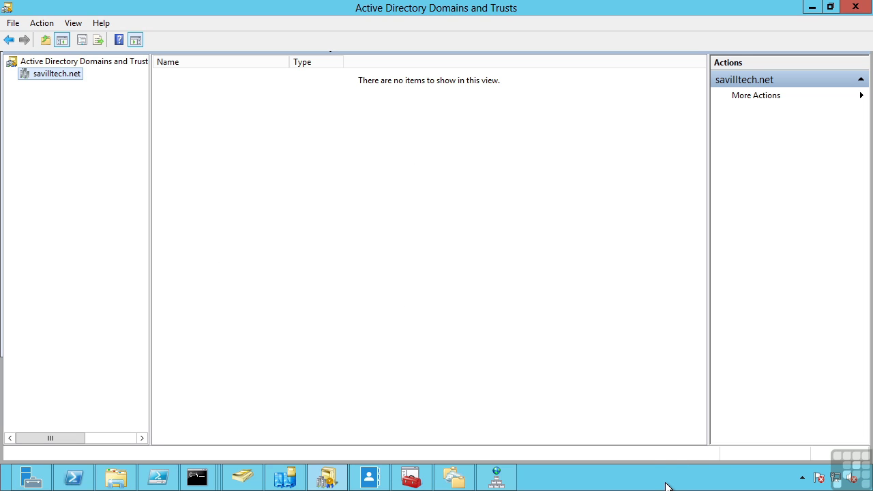
# - Switch to Active Directory Administrative Center, browse the containers of the savilltech (local) domain and return to the overview
pyautogui.click(373, 483)
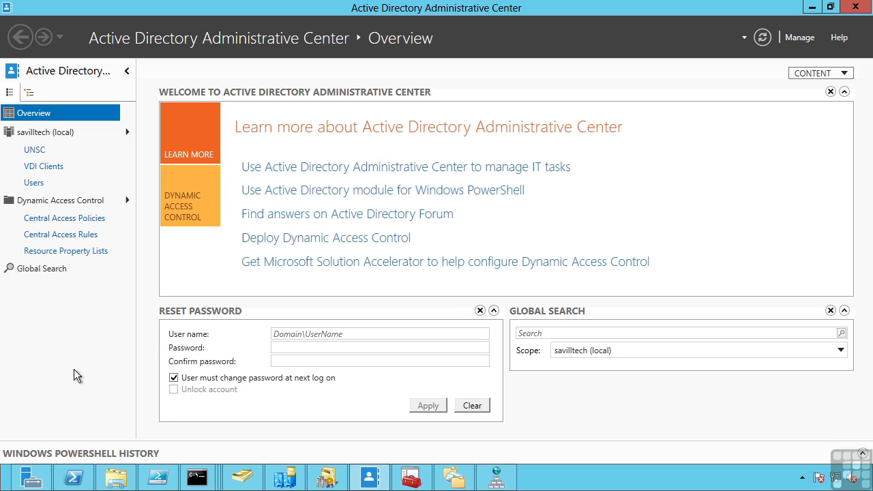
pyautogui.click(127, 132)
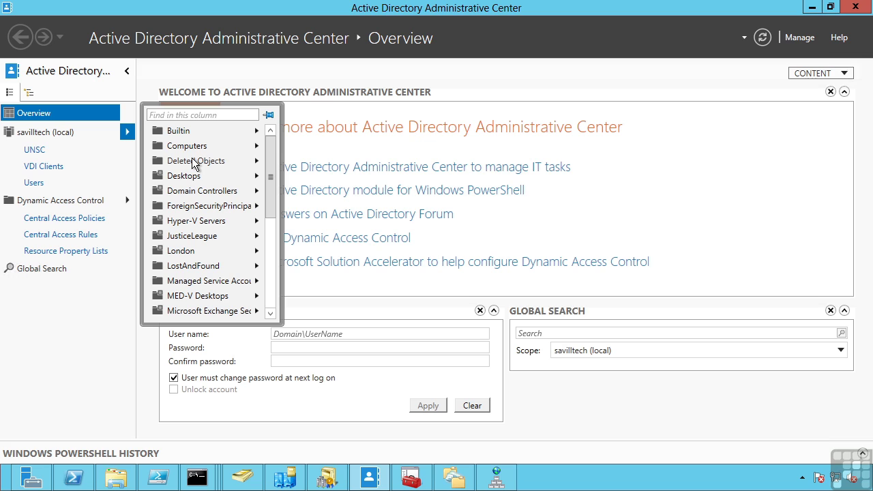
pyautogui.click(44, 112)
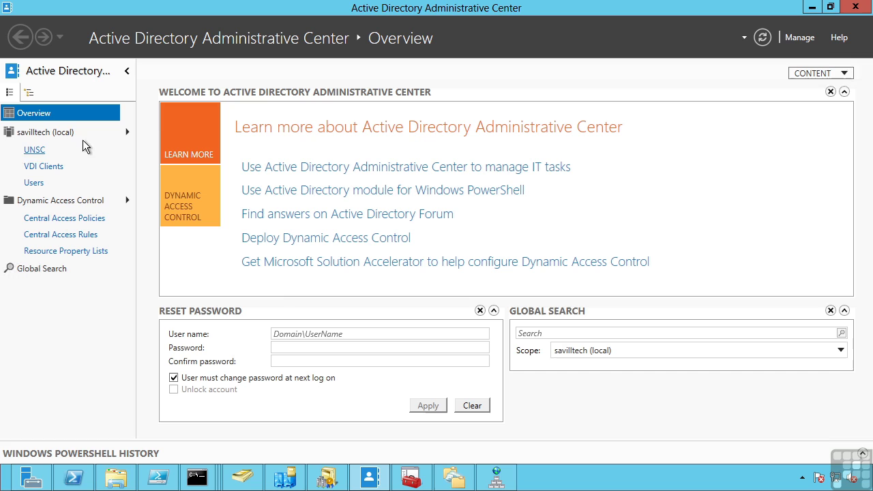
pyautogui.moveTo(68, 133)
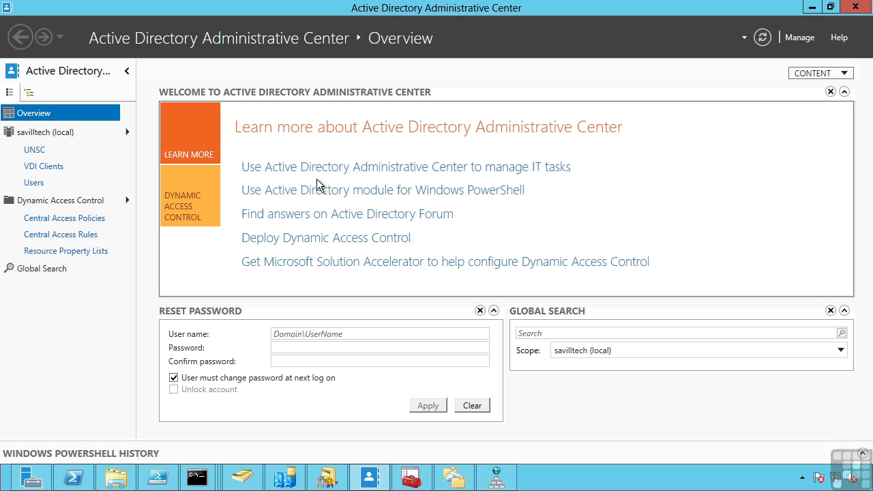
pyautogui.moveTo(53, 201)
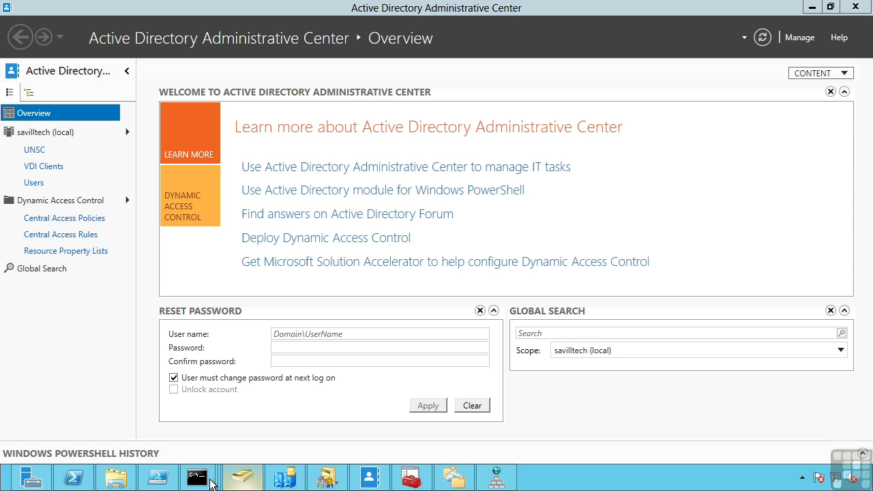
# - Bring up the command prompt window that is running ntdsutil
pyautogui.moveTo(205, 481)
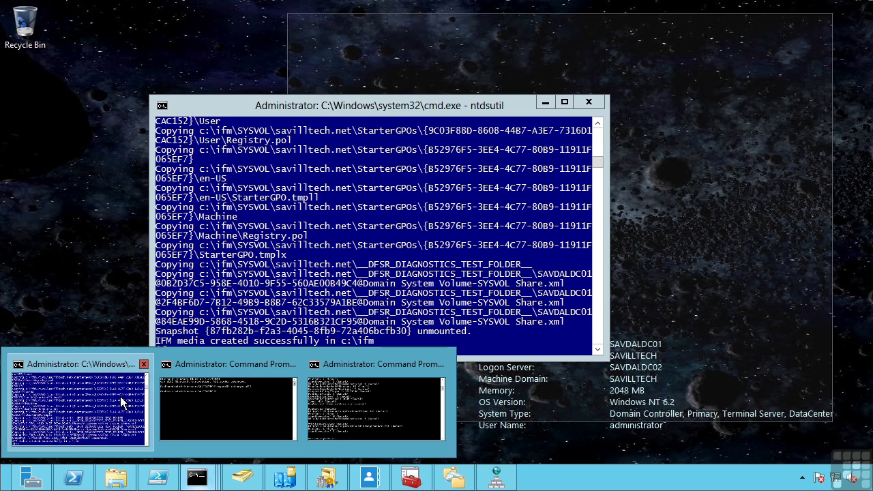
pyautogui.click(120, 396)
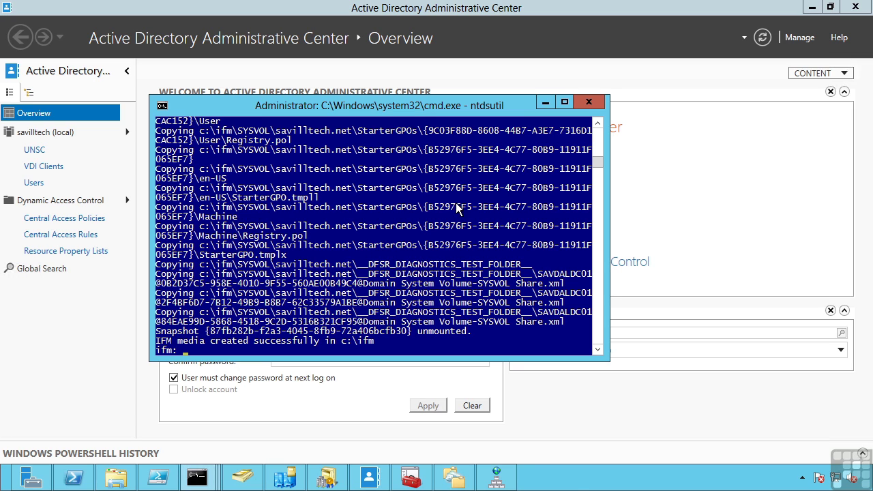
# - Launch ADSI Edit by running adsiedit.msc
pyautogui.press('super+r')
pyautogui.write('adsi')
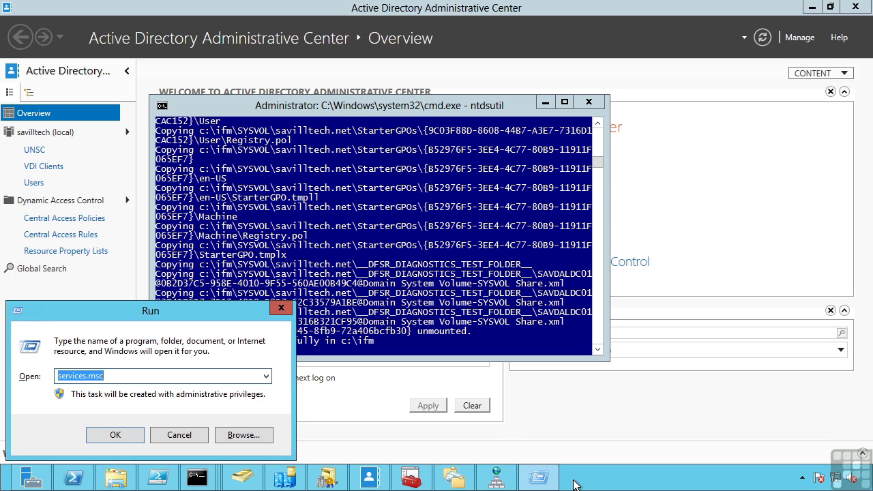
pyautogui.press('Down')
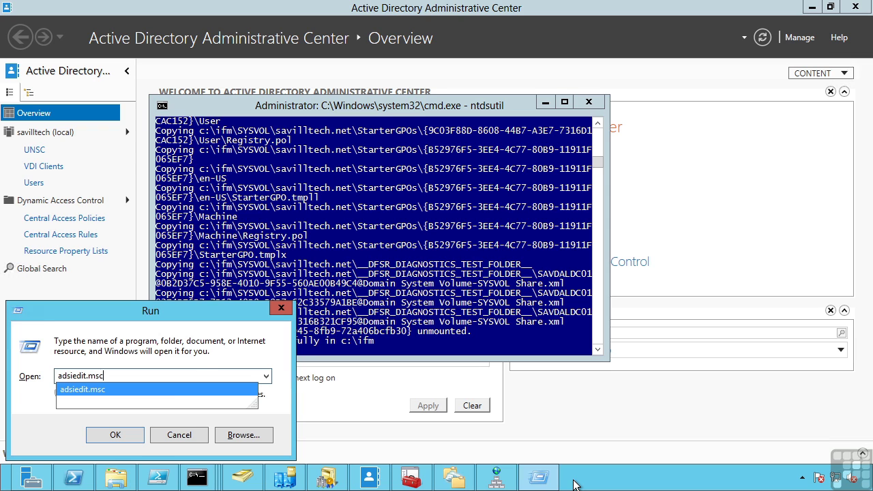
pyautogui.press('Return')
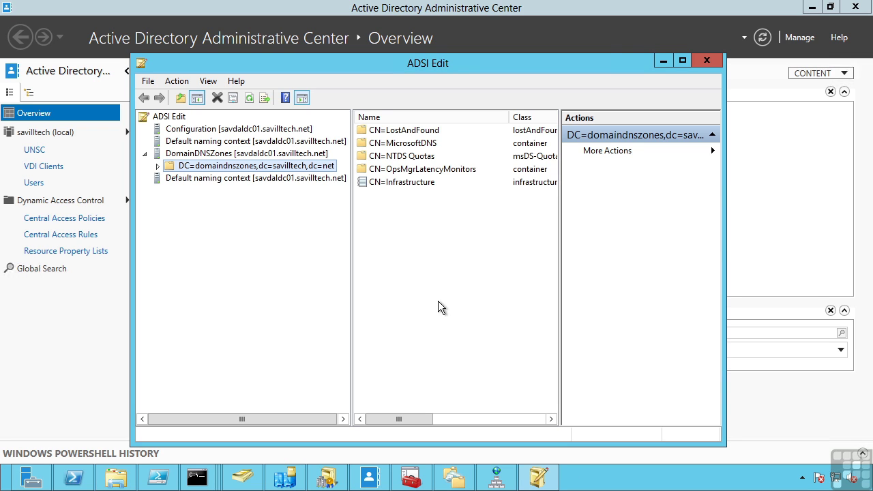
# - Maximize ADSI Edit, expand the Configuration naming context and show the contents of its CN=Sites container
pyautogui.click(213, 134)
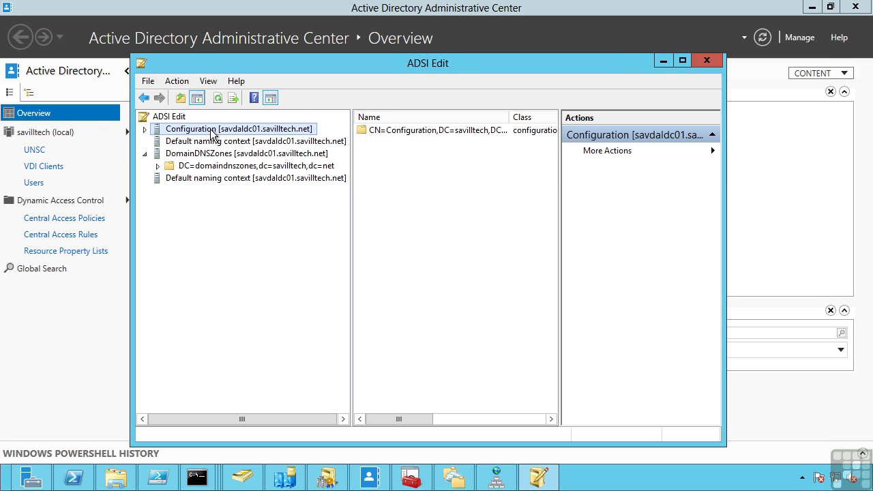
pyautogui.doubleClick(174, 133)
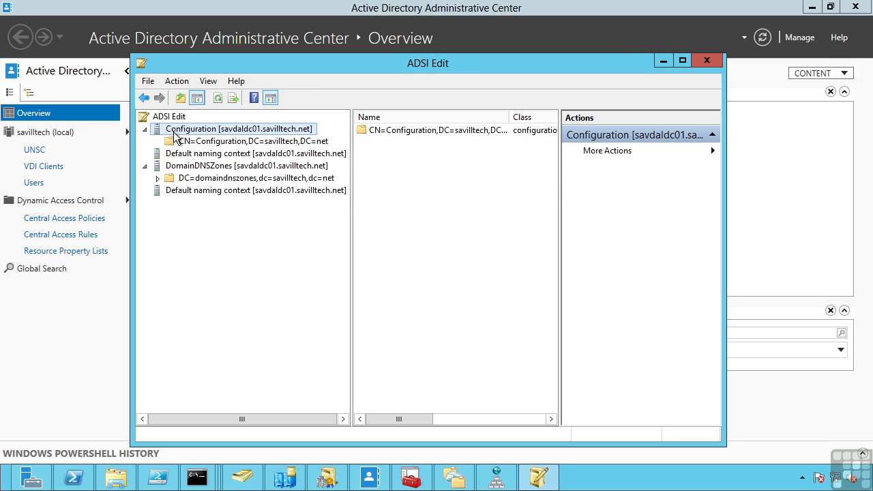
pyautogui.click(183, 142)
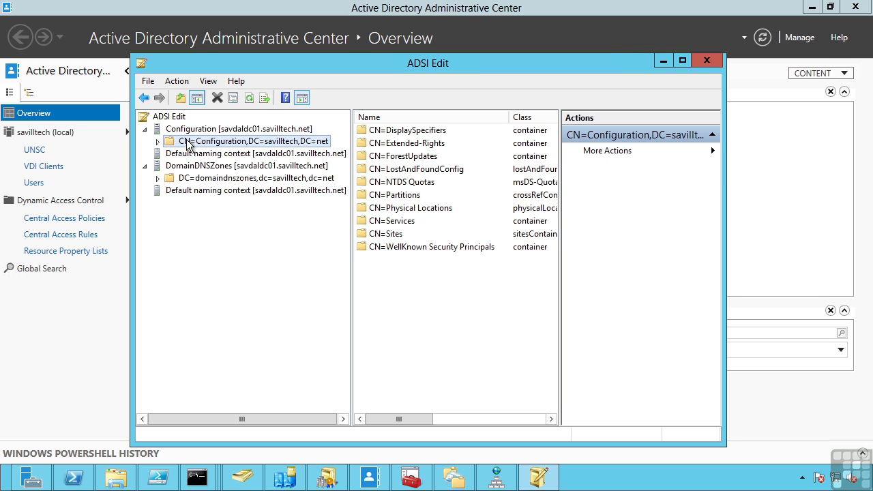
pyautogui.click(681, 62)
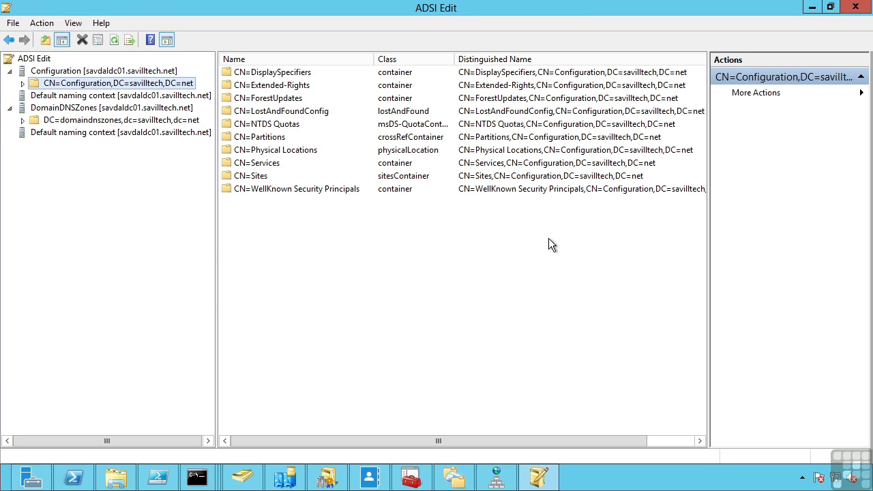
pyautogui.doubleClick(36, 85)
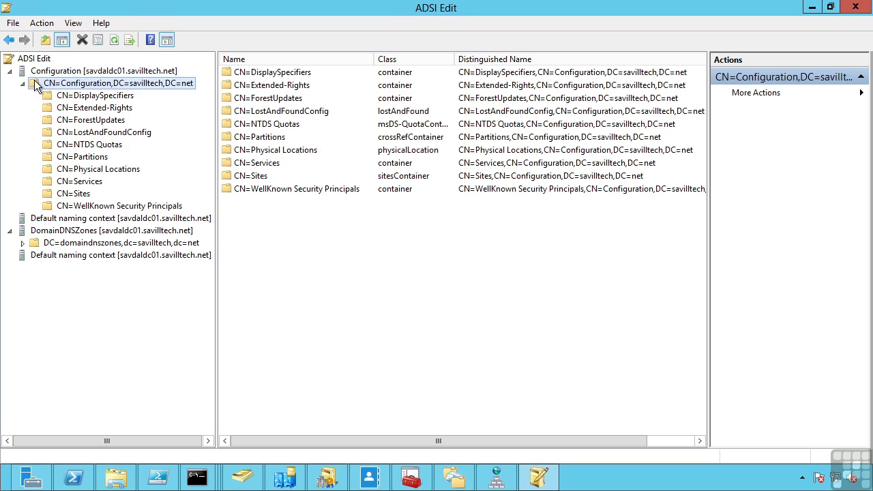
pyautogui.click(73, 193)
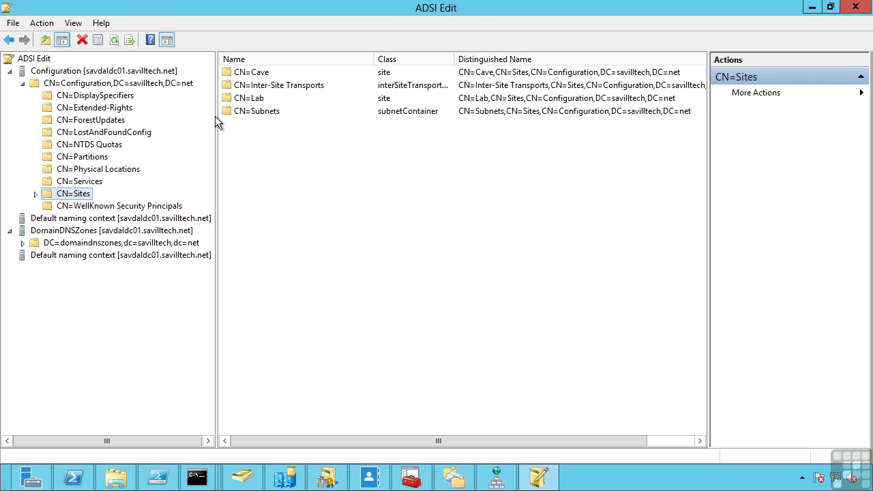
# - Expand the default naming context to DC=savilltech,DC=net and open its OU=JusticeLeague container
pyautogui.doubleClick(55, 219)
pyautogui.doubleClick(55, 230)
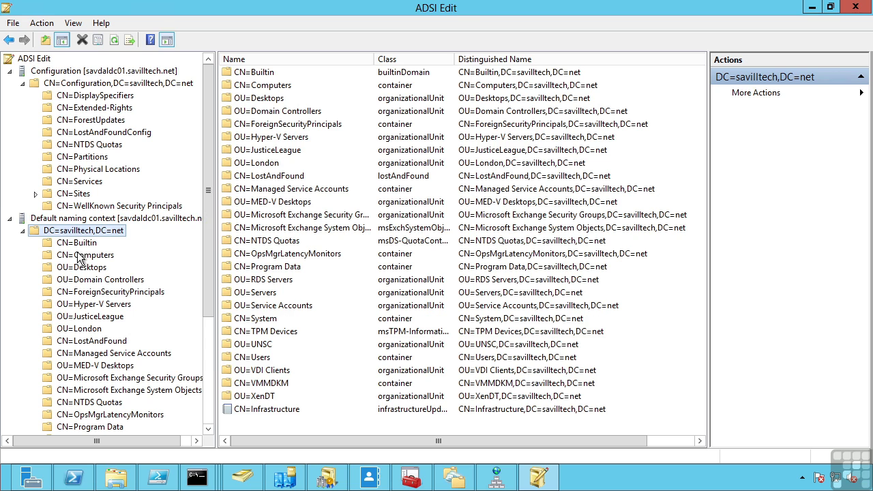
pyautogui.moveTo(210, 240); pyautogui.dragTo(217, 354)
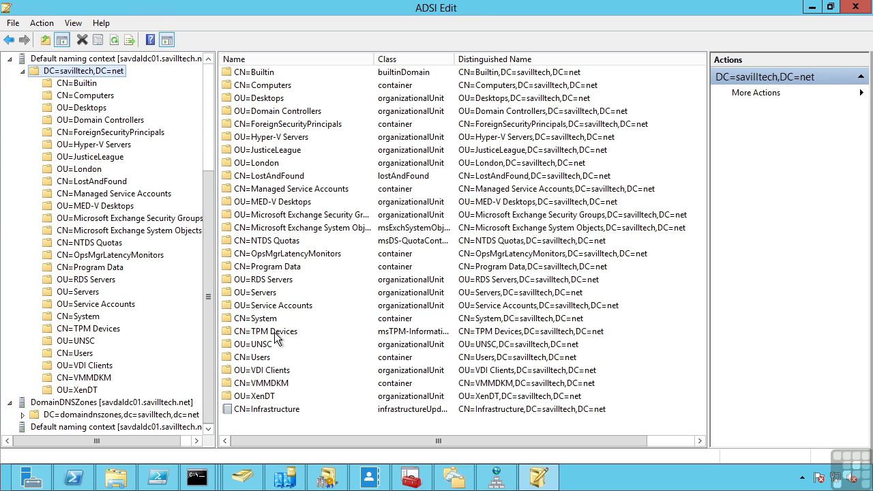
pyautogui.click(271, 152)
pyautogui.doubleClick(271, 154)
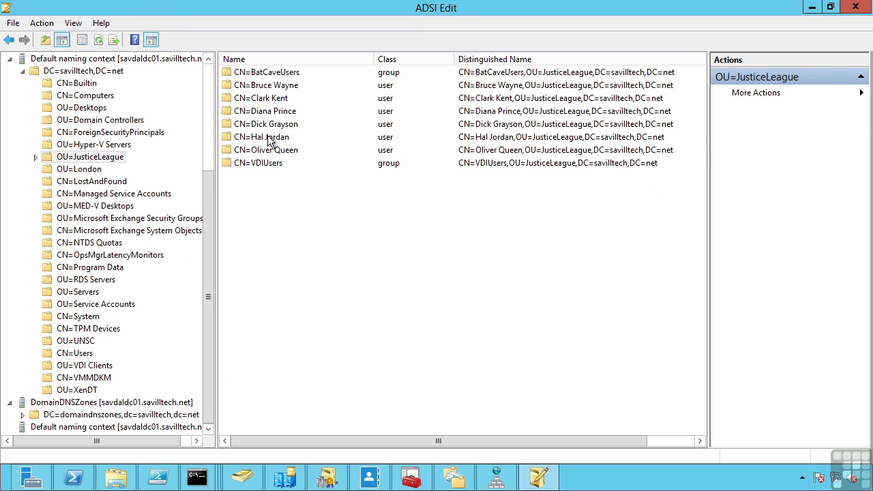
# - Review the attribute list in the properties of the second user account in OU=JusticeLeague and close it without changes
pyautogui.rightClick(267, 99)
pyautogui.click(296, 217)
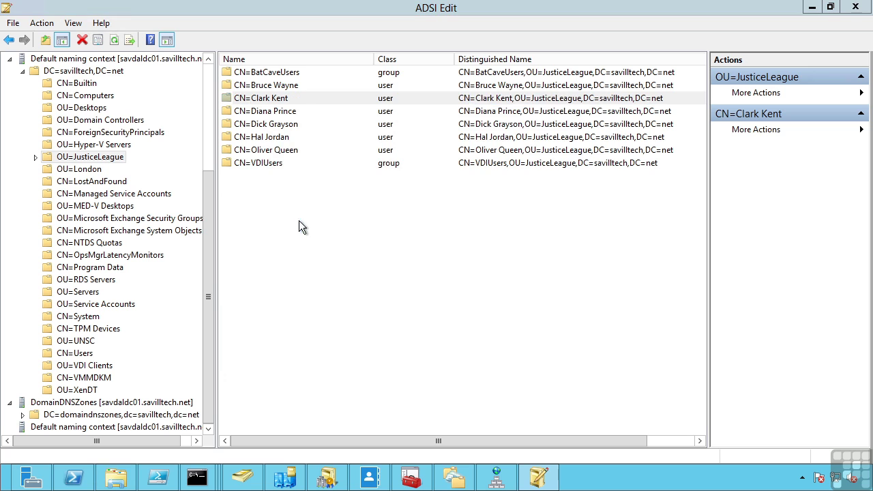
pyautogui.moveTo(553, 153); pyautogui.dragTo(552, 270)
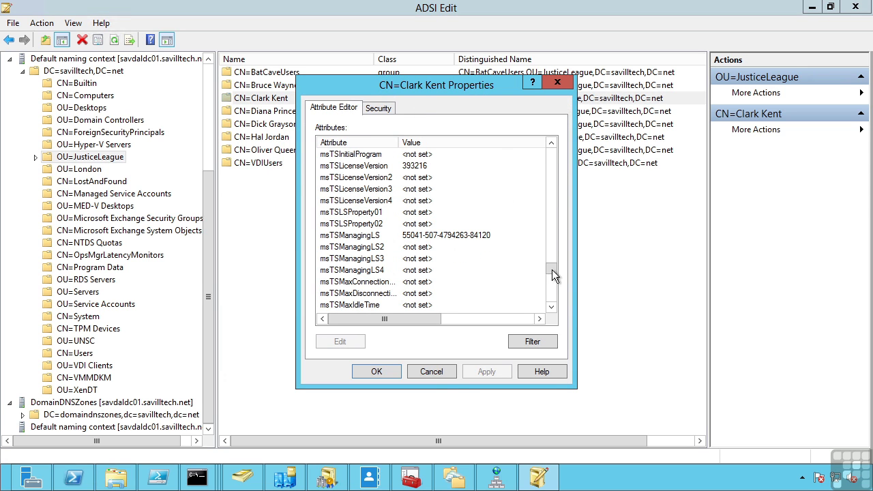
pyautogui.click(440, 372)
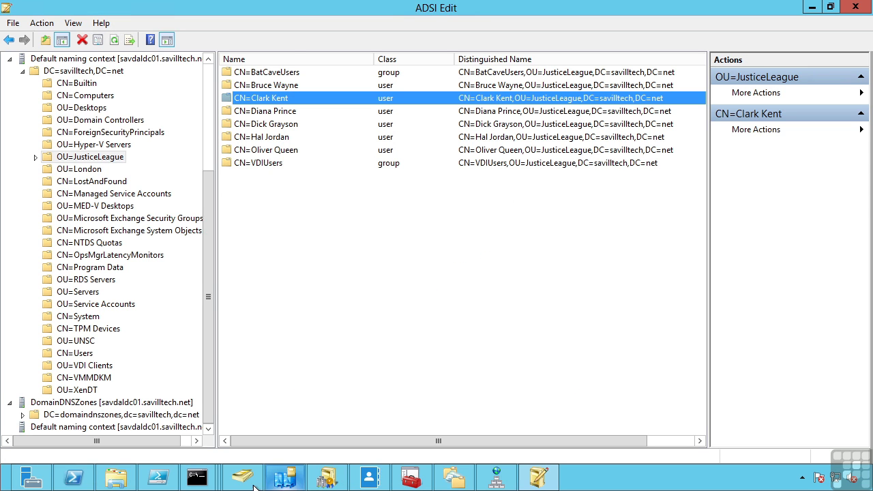
# - Switch to Active Directory Users and Computers and review the Attribute Editor values of the JusticeLeague user described as Boy Scout, closing without changes
pyautogui.click(246, 481)
pyautogui.click(68, 172)
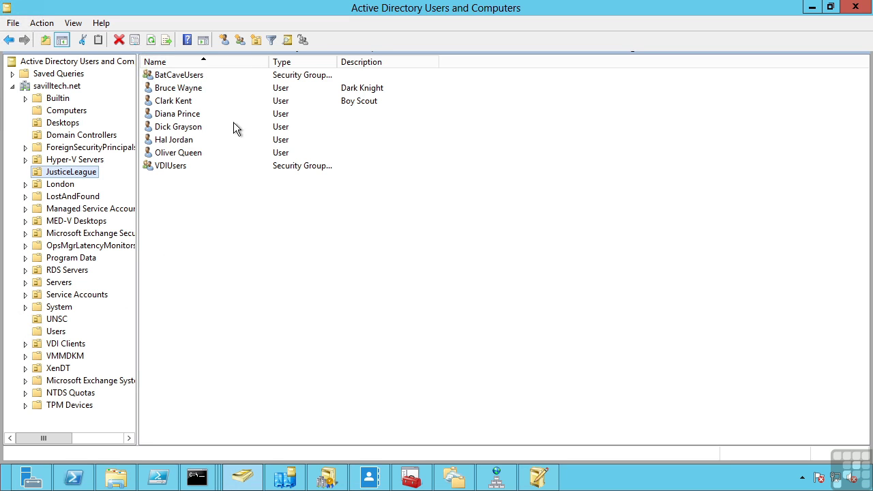
pyautogui.rightClick(177, 102)
pyautogui.click(239, 301)
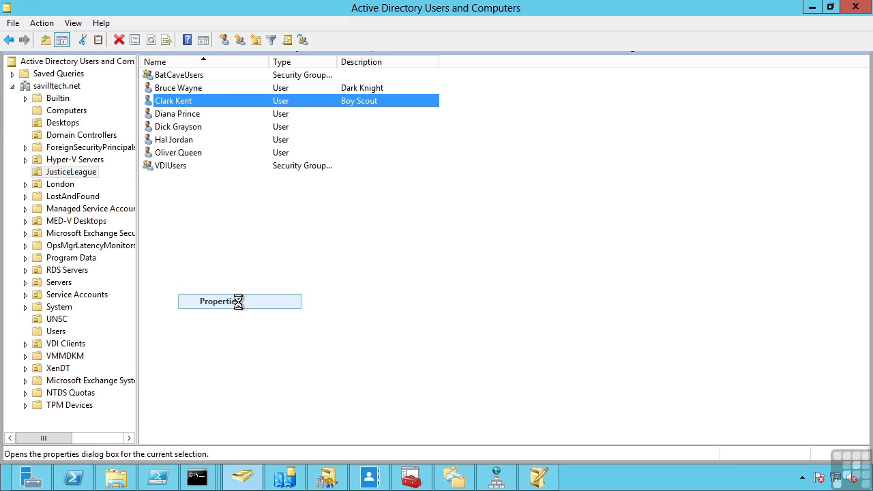
pyautogui.click(527, 101)
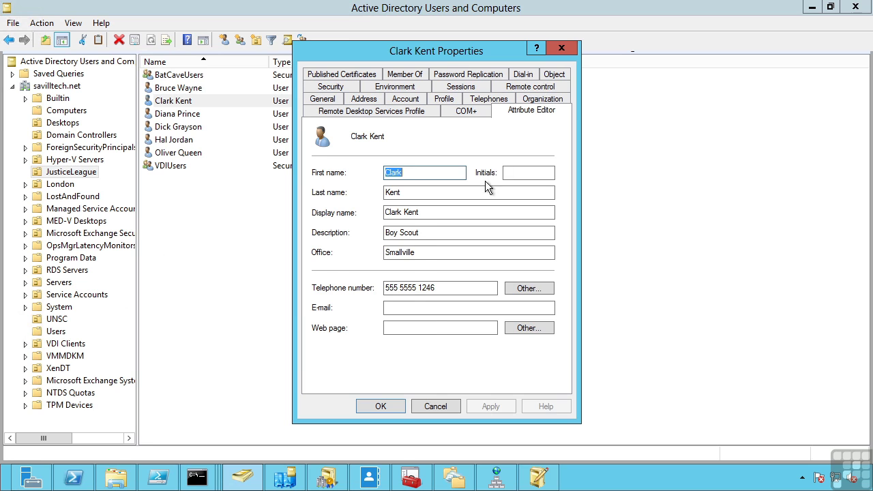
pyautogui.click(404, 169)
pyautogui.scroll(-7, 399, 226)
pyautogui.scroll(-20, 401, 232)
pyautogui.scroll(-8, 402, 237)
pyautogui.click(437, 406)
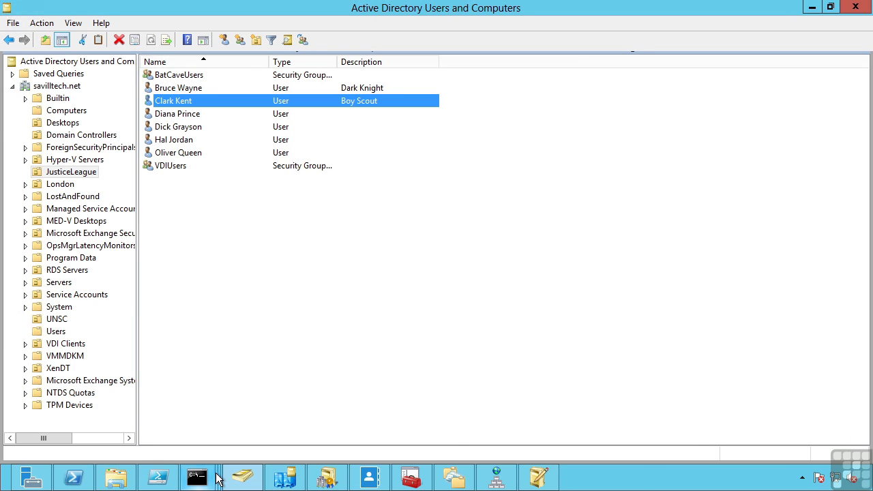
# - Switch to the command prompt that is not running ntdsutil, run repadmin /showrepl and look through its replication output
pyautogui.moveTo(217, 478)
pyautogui.click(279, 417)
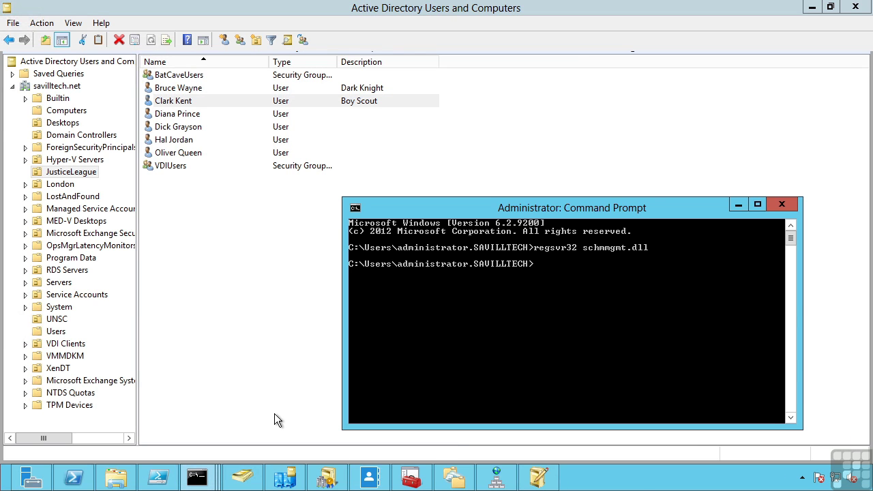
pyautogui.write('repadmin /showrepl')
pyautogui.press('Return')
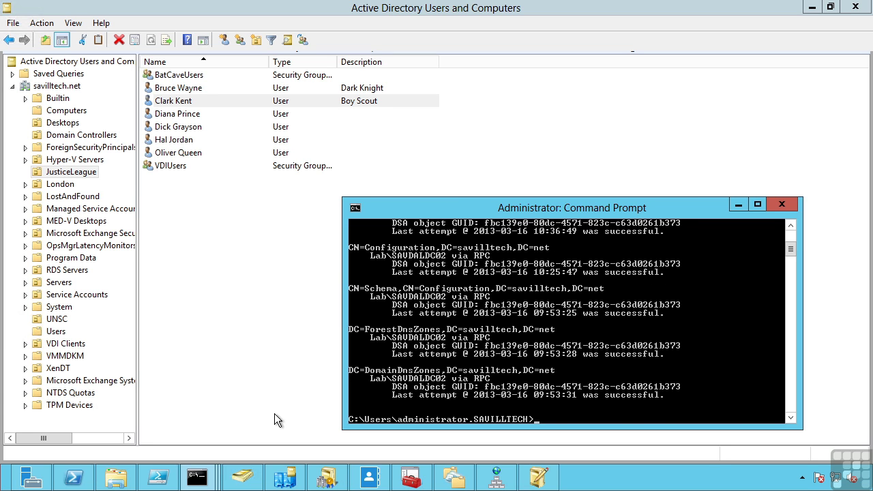
pyautogui.scroll(4, 421, 343)
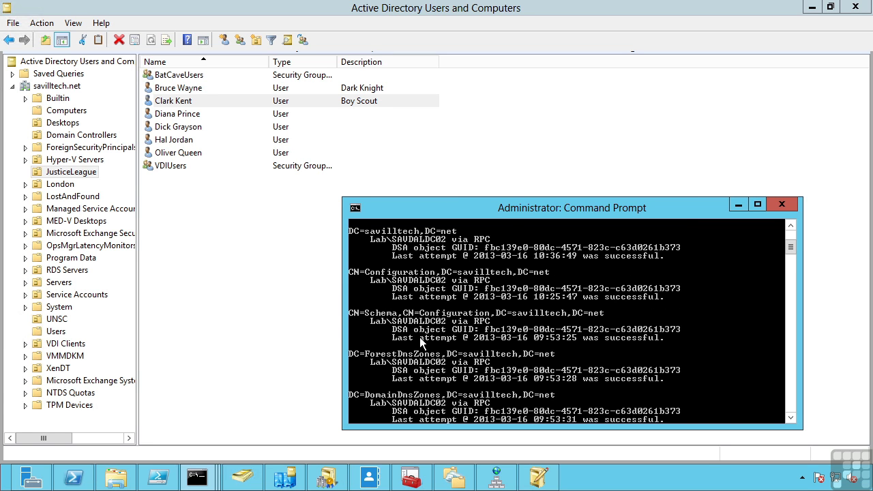
pyautogui.scroll(-2, 419, 337)
pyautogui.scroll(-2, 421, 344)
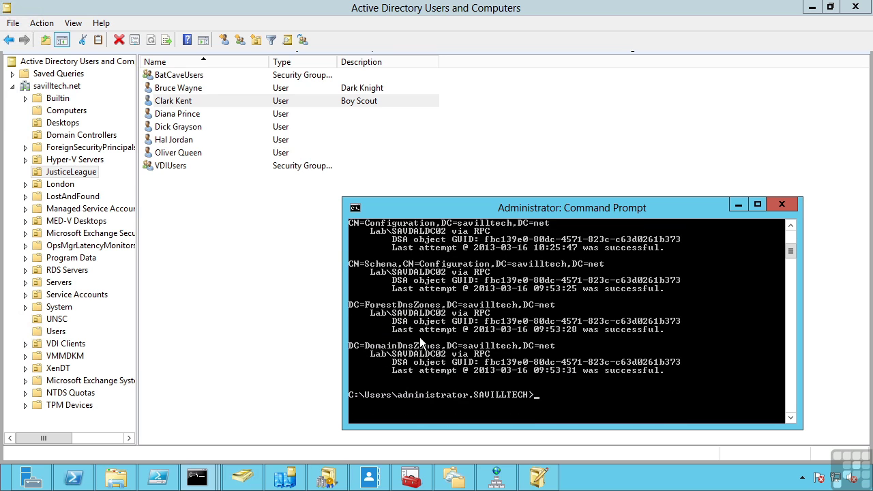
# - Synchronize the domain controller with repadmin /syncall, and run dcdiag and review its output back to the start
pyautogui.write('repadmin /syncall')
pyautogui.press('Return')
pyautogui.write('dcdiag')
pyautogui.press('Return')
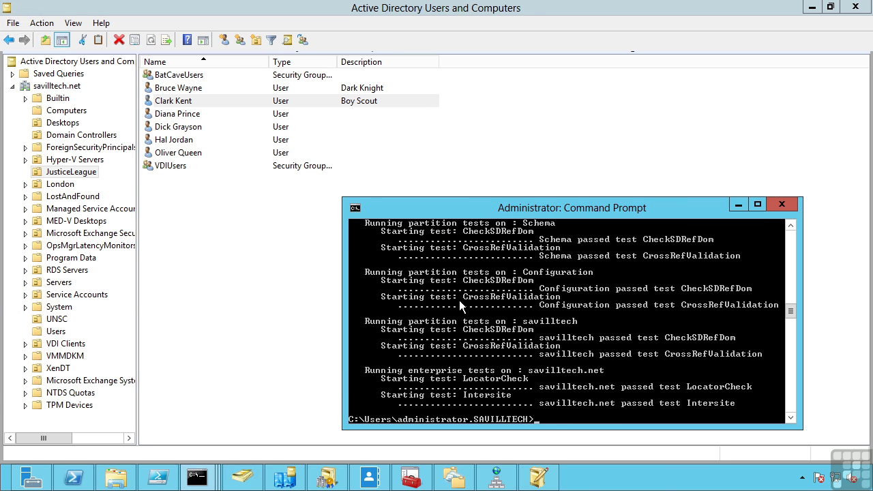
pyautogui.scroll(7, 459, 300)
pyautogui.scroll(15, 513, 317)
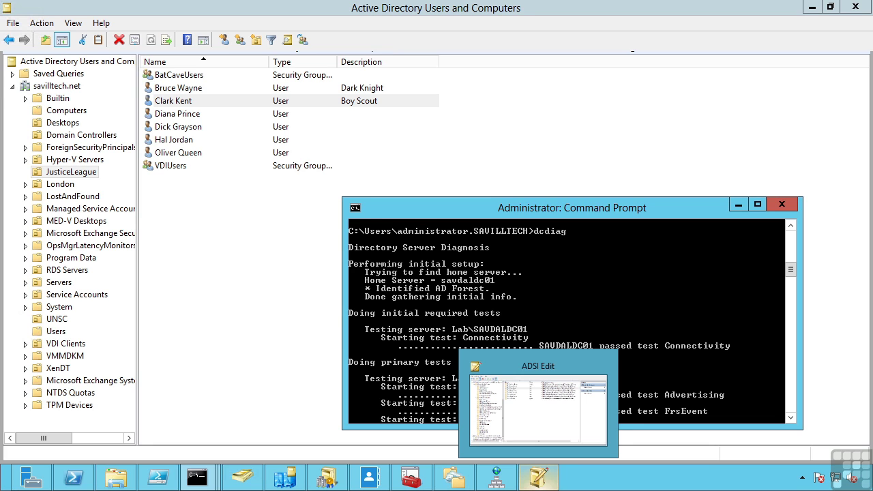
# - Switch to DFS Management, maximize it and generate a health report for the Domain System Volume replication group with the default settings
pyautogui.click(457, 483)
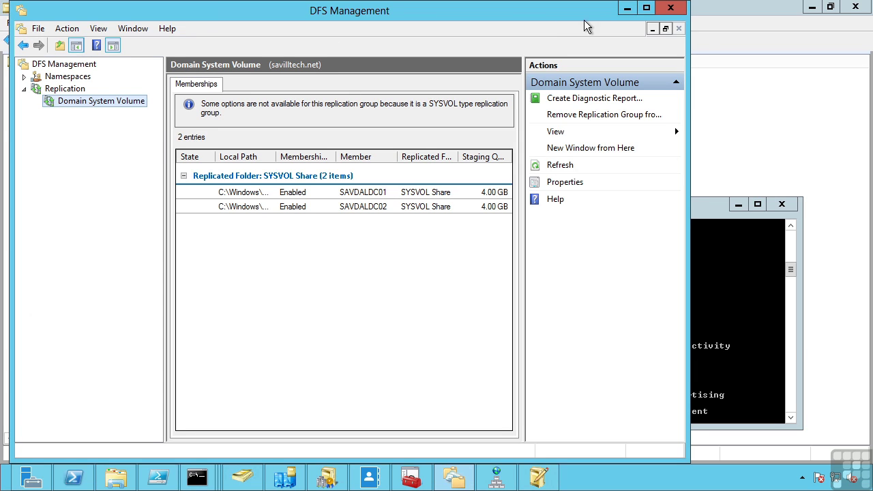
pyautogui.click(646, 8)
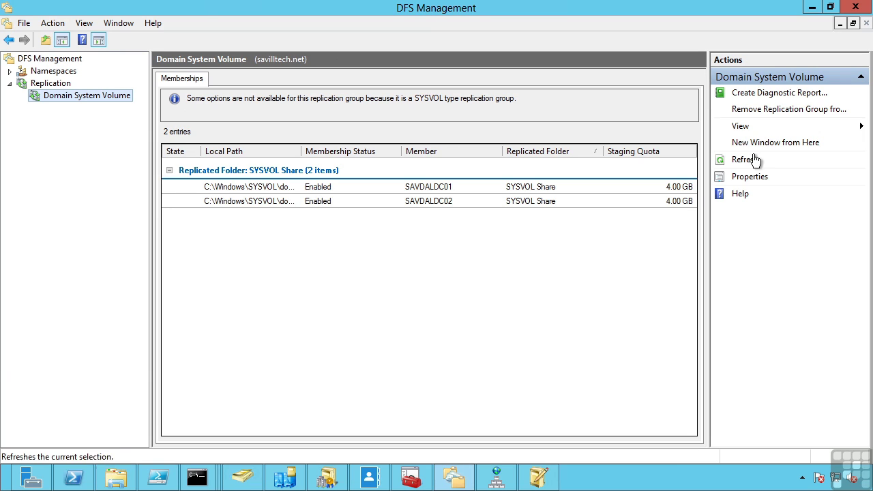
pyautogui.click(766, 93)
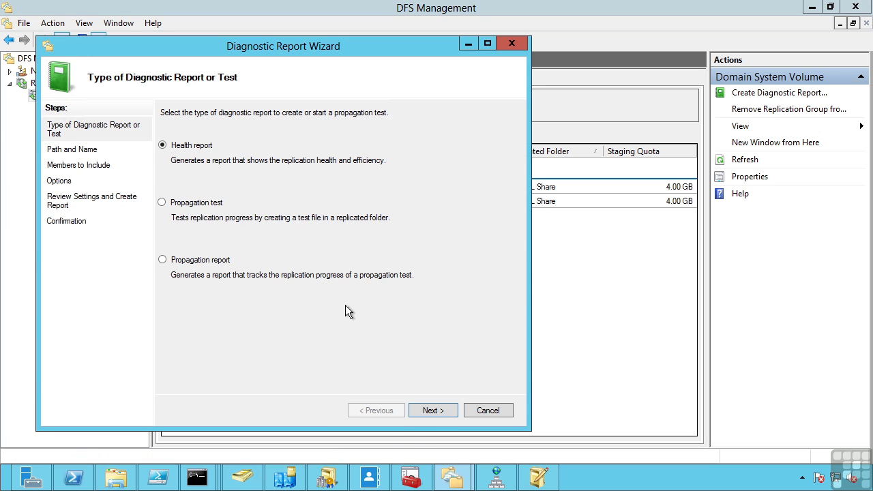
pyautogui.click(434, 412)
pyautogui.click(439, 413)
pyautogui.click(437, 410)
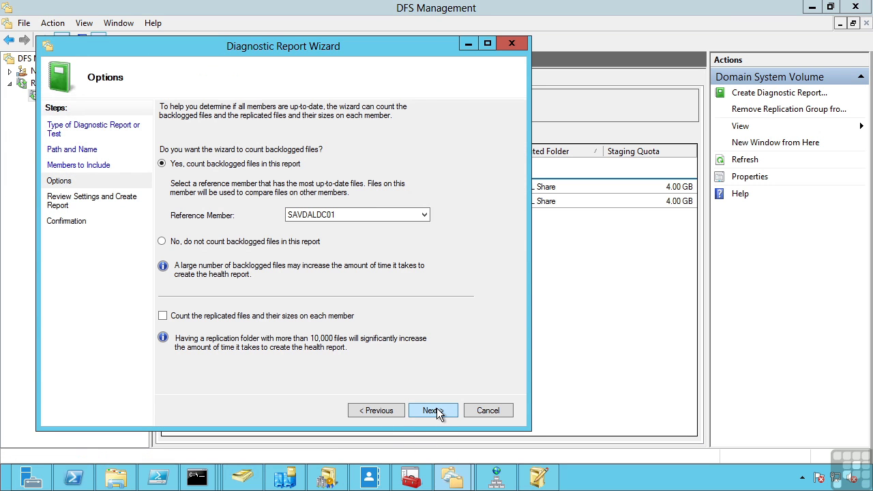
pyautogui.click(436, 411)
pyautogui.click(437, 412)
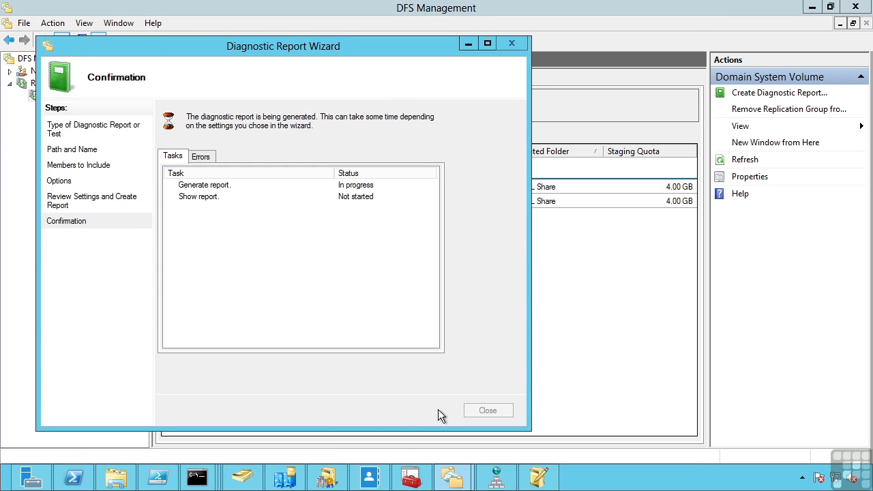
pyautogui.click(559, 442)
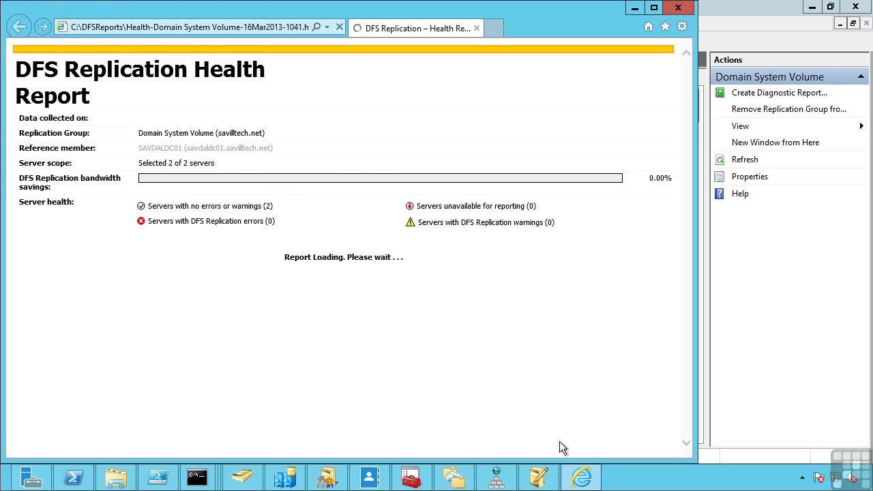
# - Maximize the DFS Replication Health Report, examine the SAVDALDC02 server details including the informational section, and close the report
pyautogui.click(653, 7)
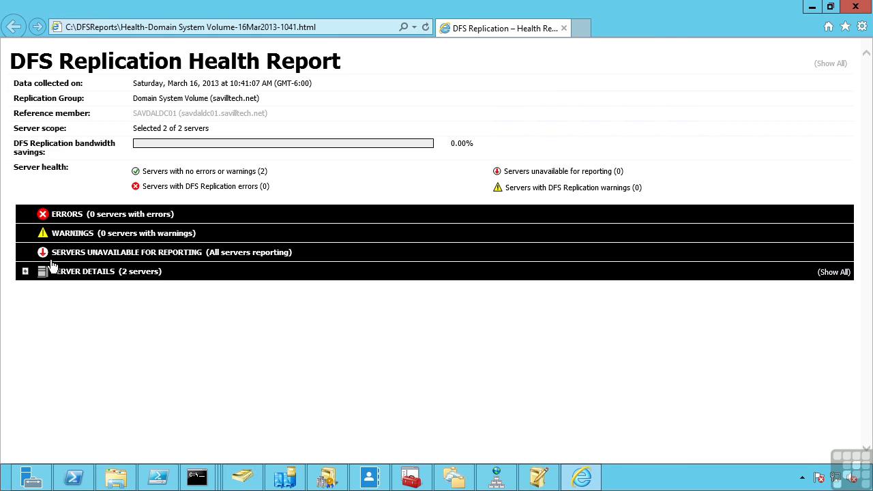
pyautogui.click(25, 272)
pyautogui.click(40, 304)
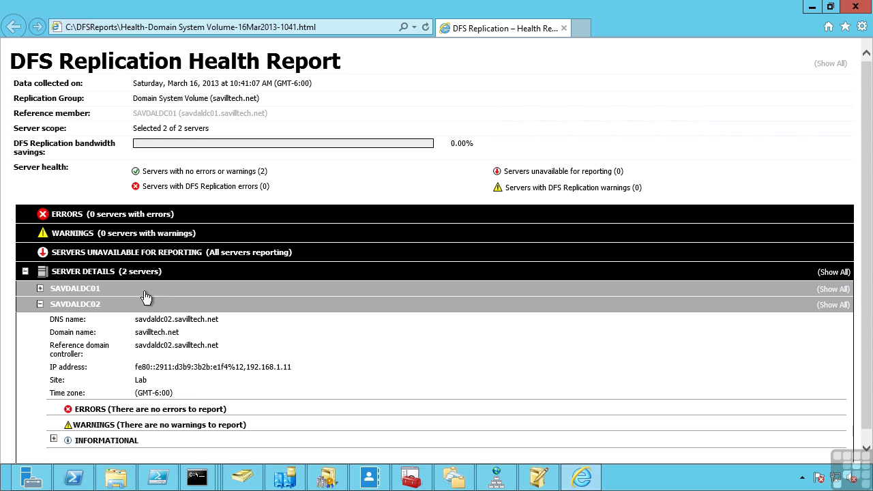
pyautogui.scroll(-1, 145, 297)
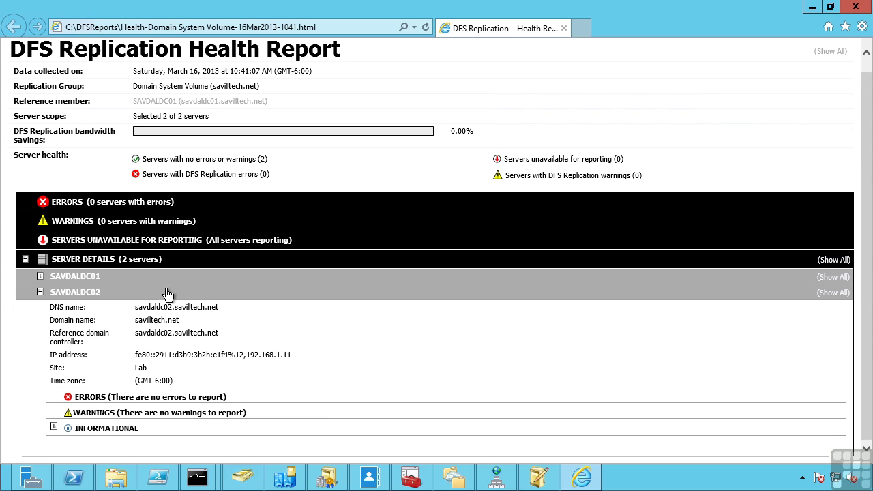
pyautogui.click(53, 427)
pyautogui.scroll(-4, 102, 415)
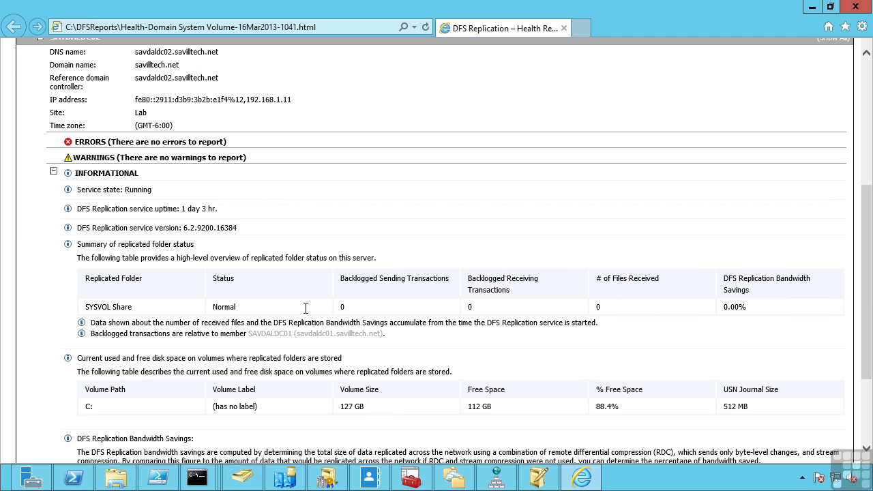
pyautogui.scroll(5, 634, 245)
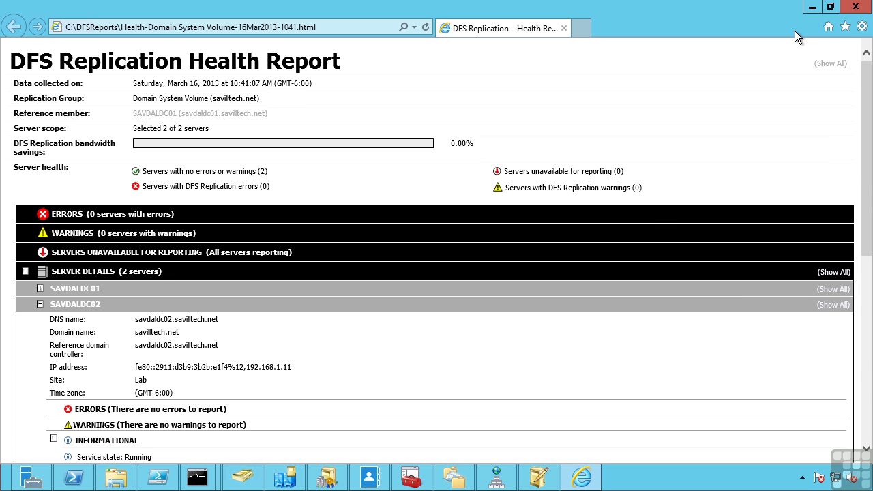
pyautogui.click(855, 9)
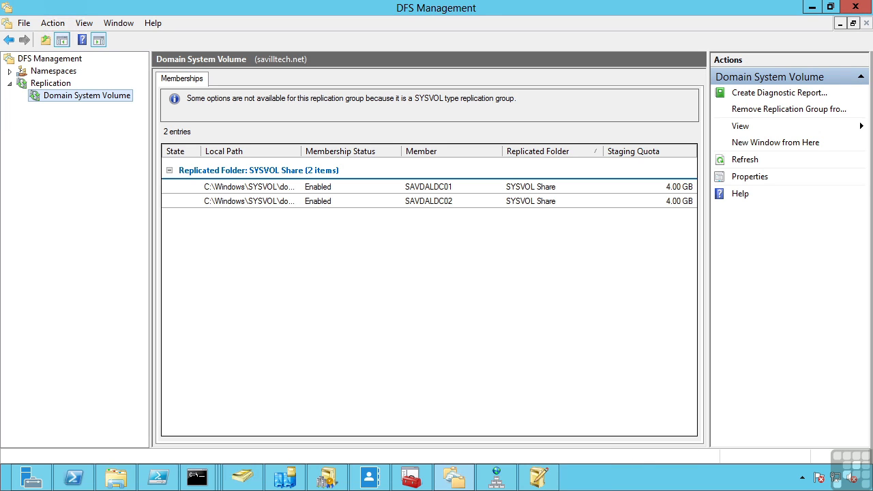